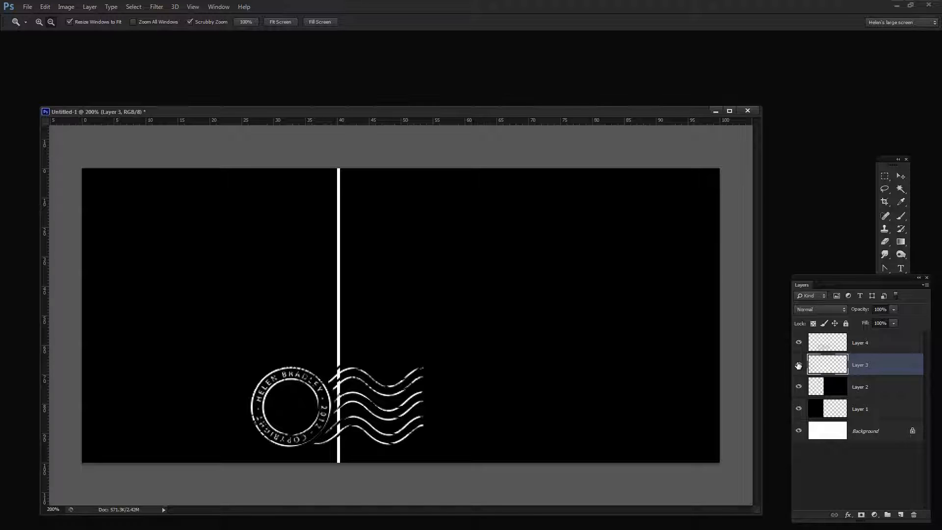
Check Layer 4's grunge stamp, minimize the finished example and bring the template window back to the top-left
click(800, 343)
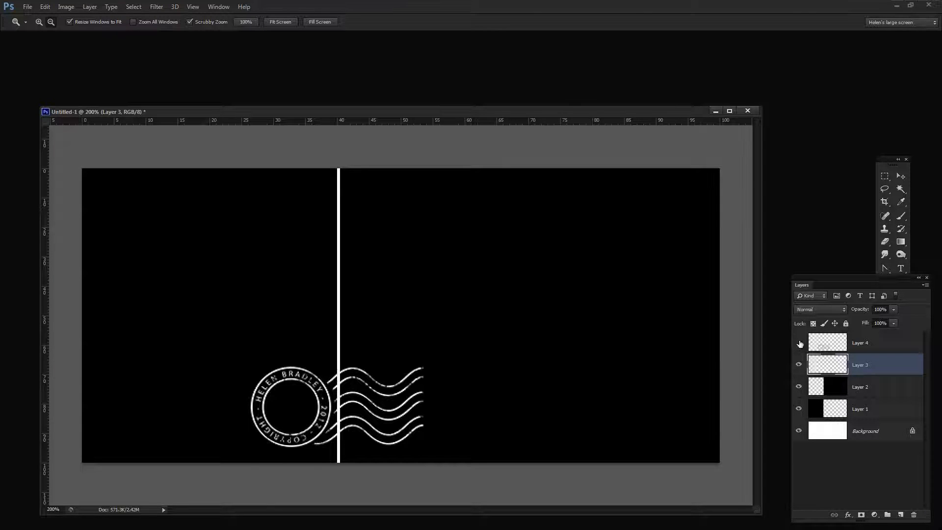
click(800, 342)
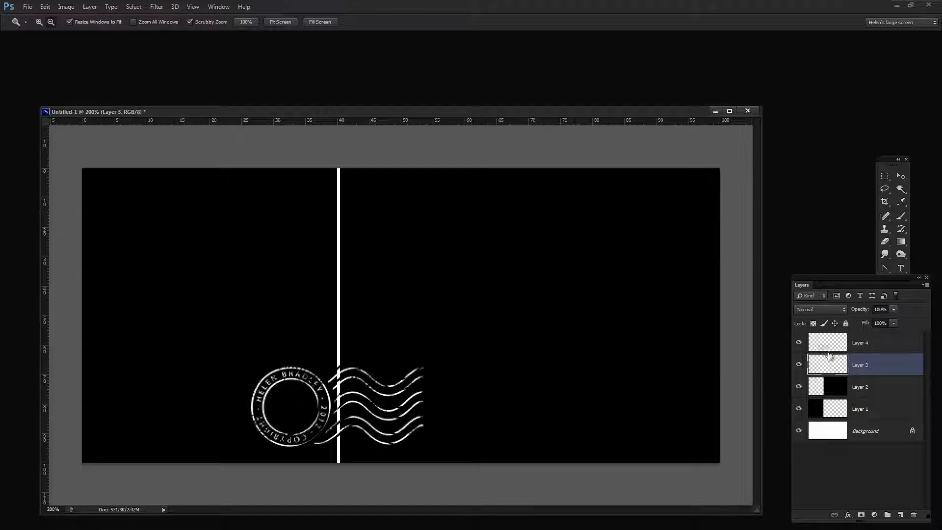
click(714, 109)
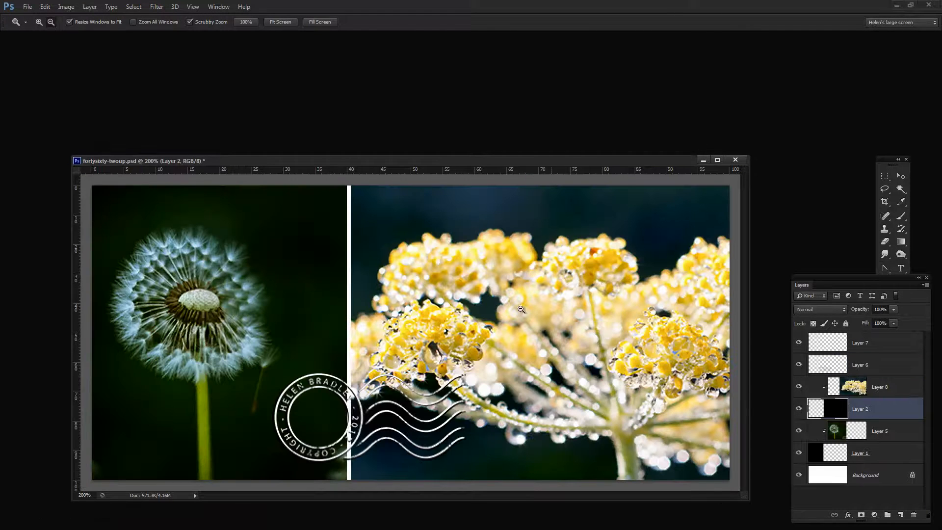
drag(338, 162, 299, 88)
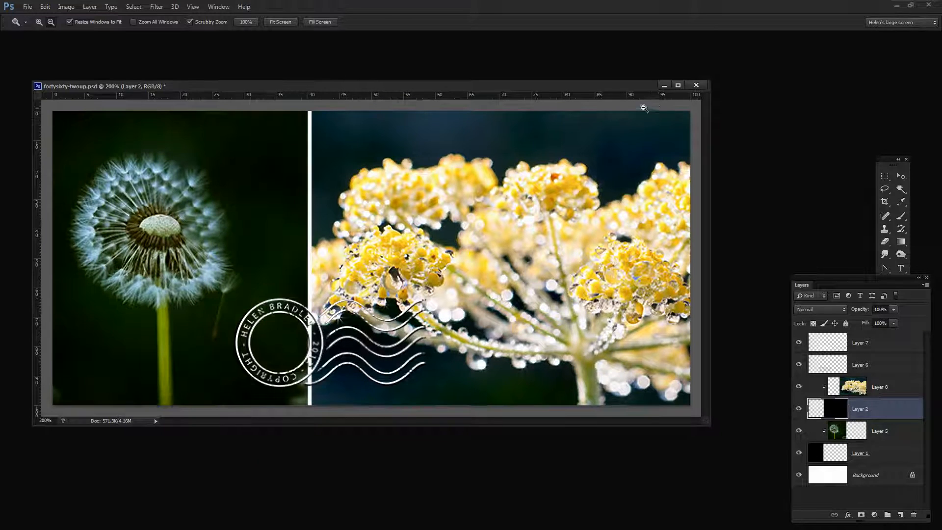
click(663, 87)
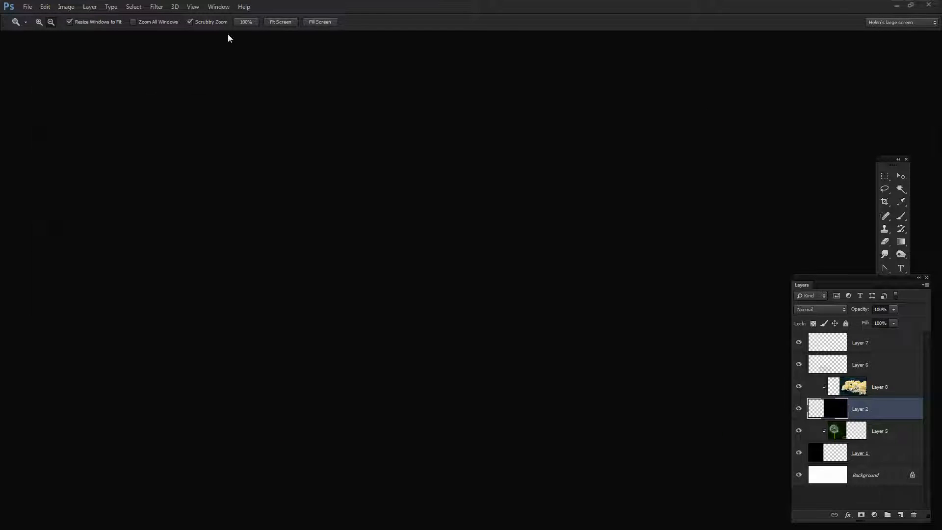
click(218, 7)
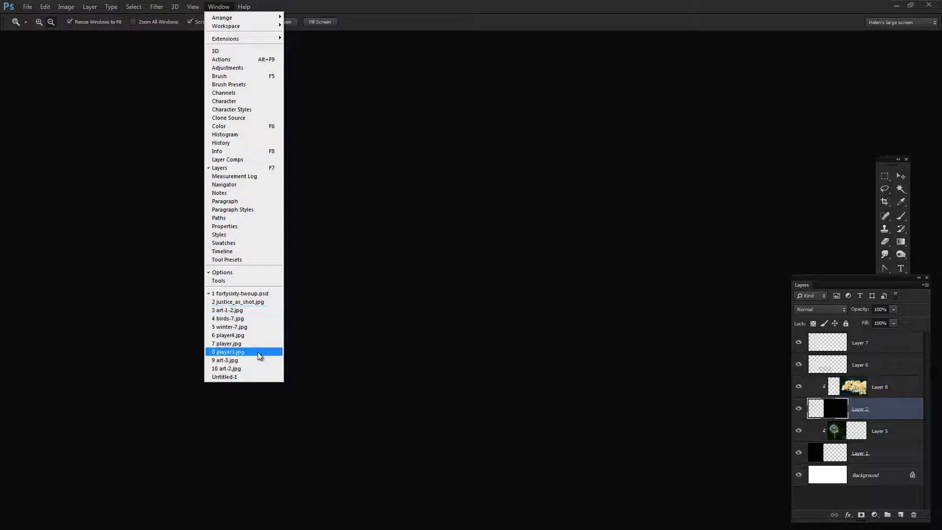
key(Return)
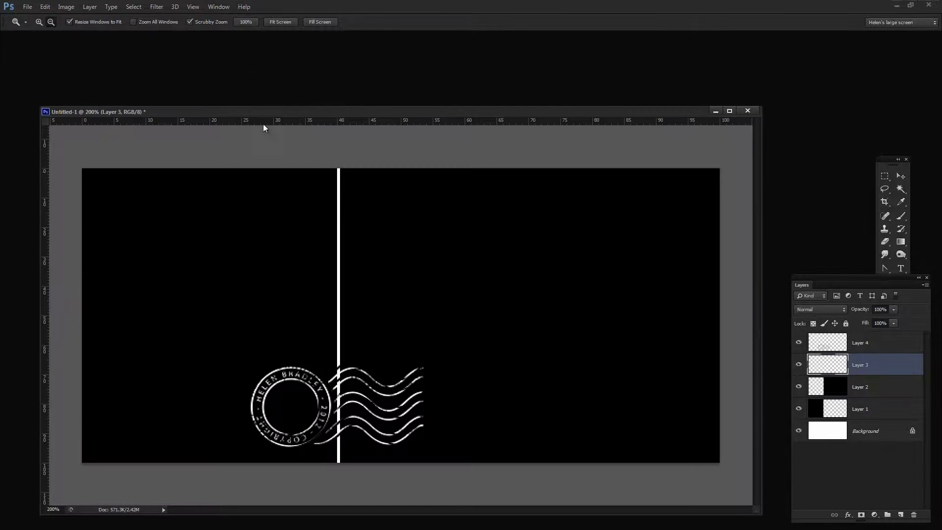
drag(249, 112, 224, 46)
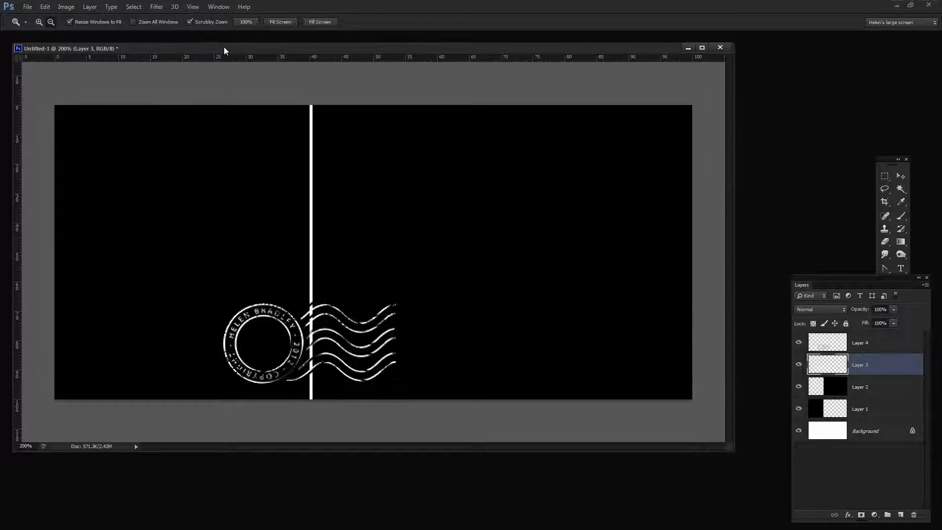
Open winter-7.jpg and birds-7.jpg as small windows beside the template, with the Layers panel moved closer
click(219, 7)
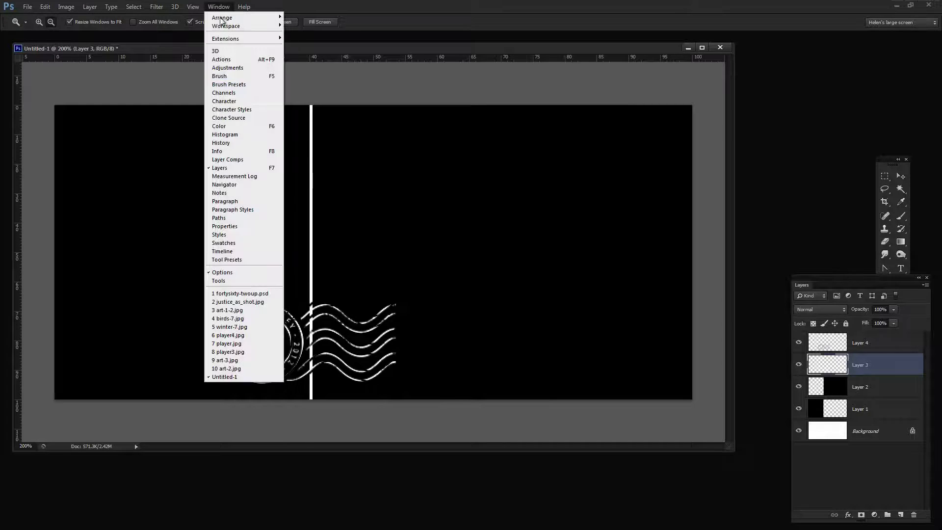
click(244, 327)
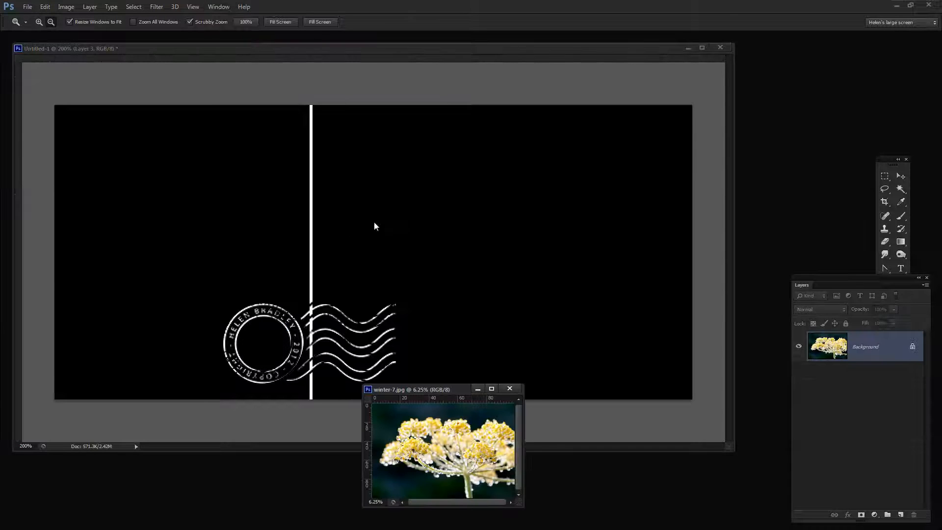
click(219, 8)
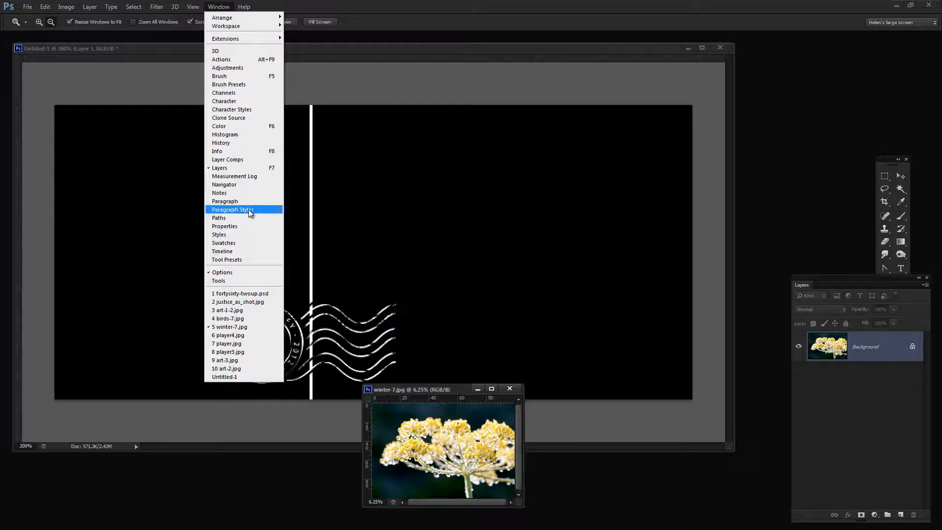
click(229, 310)
drag(793, 396, 581, 394)
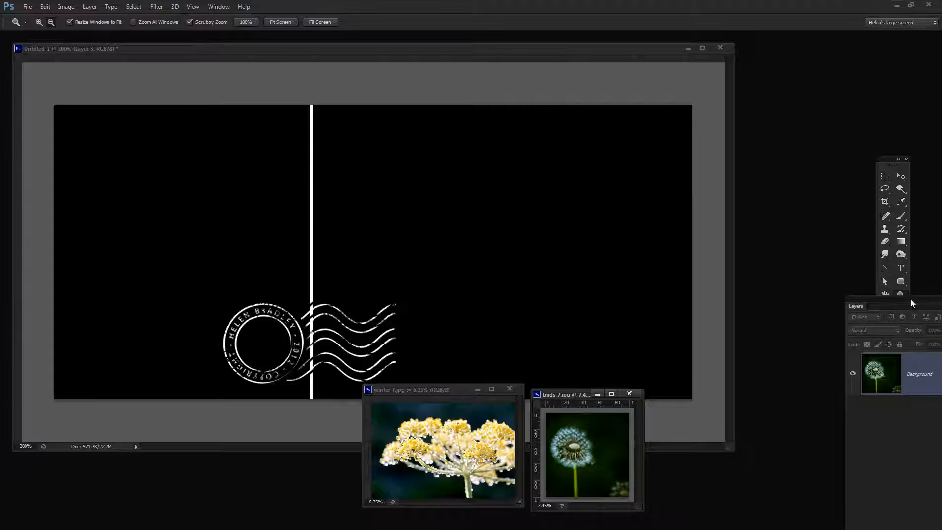
drag(910, 299, 780, 266)
Drag the dandelion and yellow flower Background layers into Untitled-1 as new layers
click(442, 47)
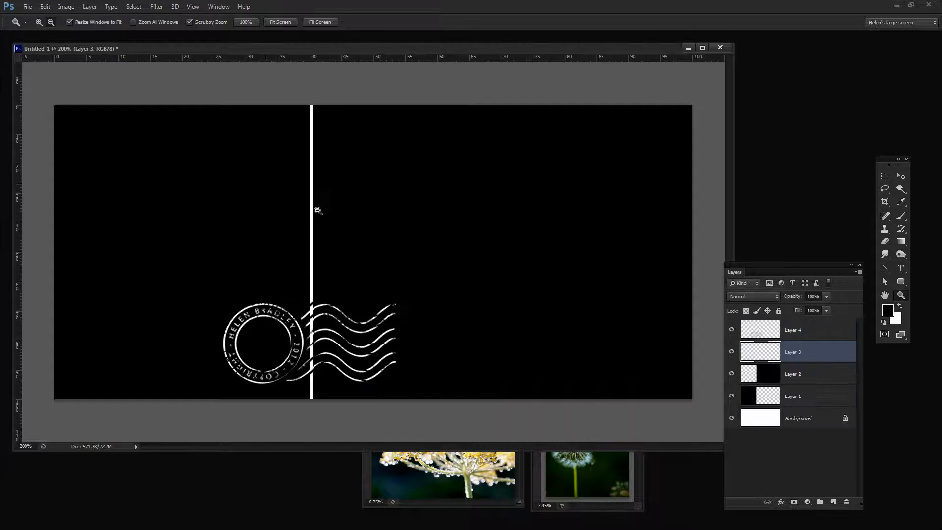
click(449, 493)
click(570, 486)
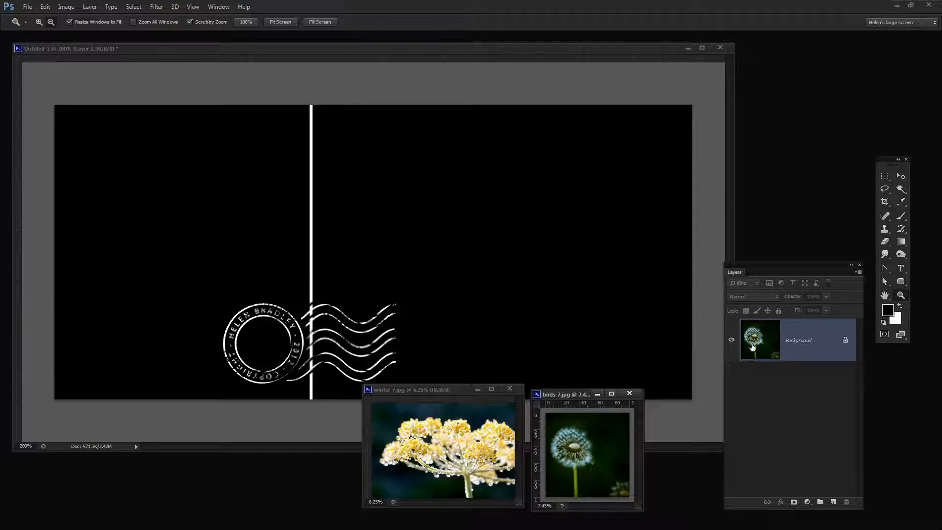
drag(757, 340, 443, 311)
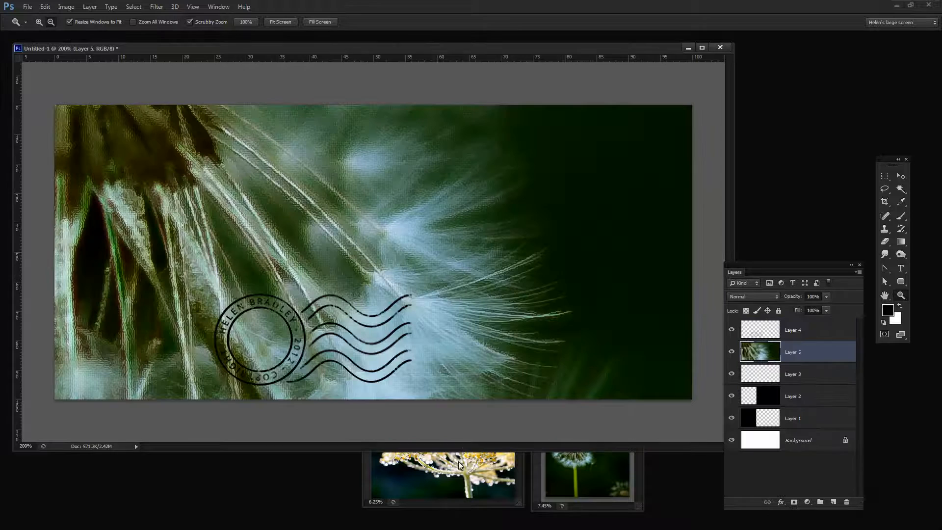
click(445, 479)
drag(761, 335, 368, 250)
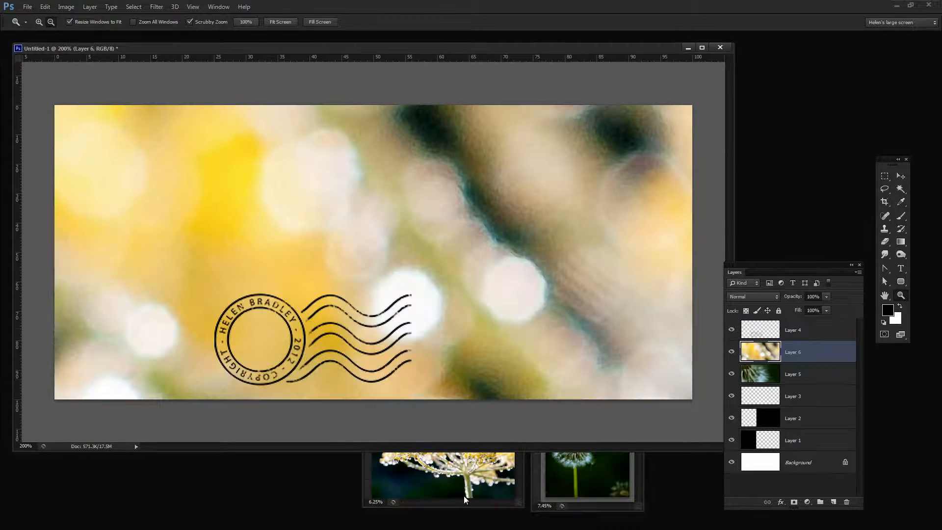
Minimize the winter-7.jpg and birds-7.jpg photo windows
click(446, 478)
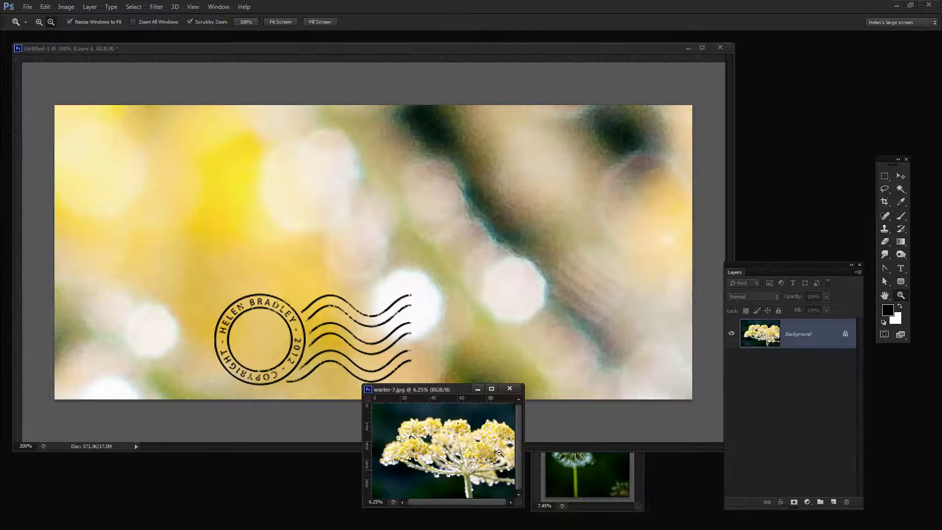
click(477, 388)
click(574, 478)
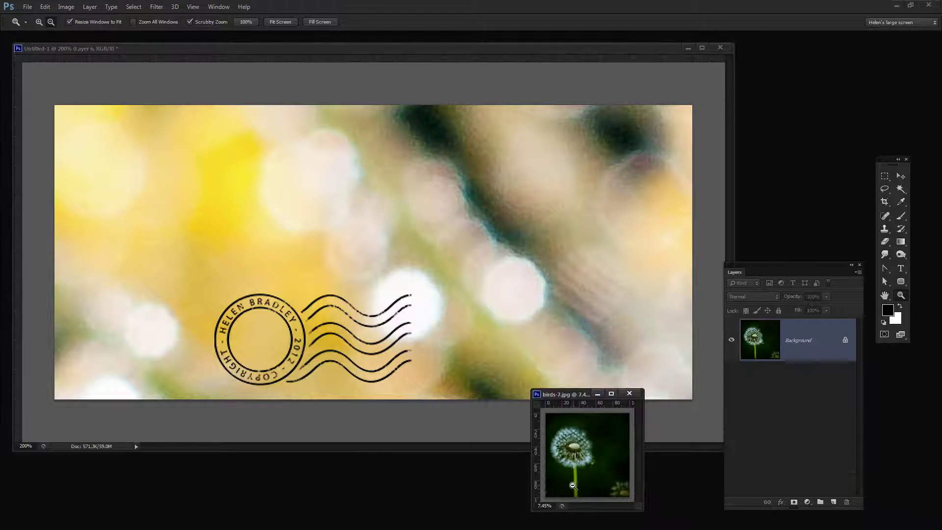
click(597, 395)
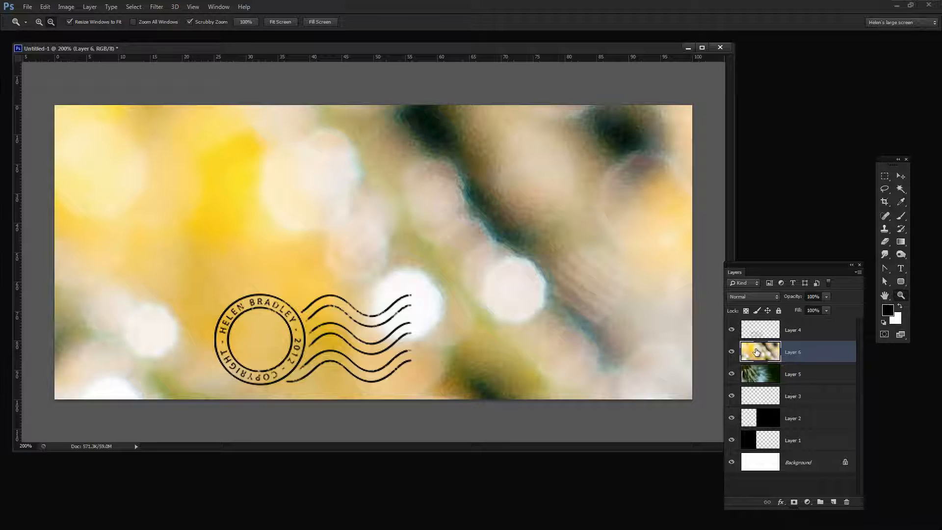
Free Transform Layer 6 to about 10.7% with linked W/H, position it over the right panel and commit
key(ctrl+t)
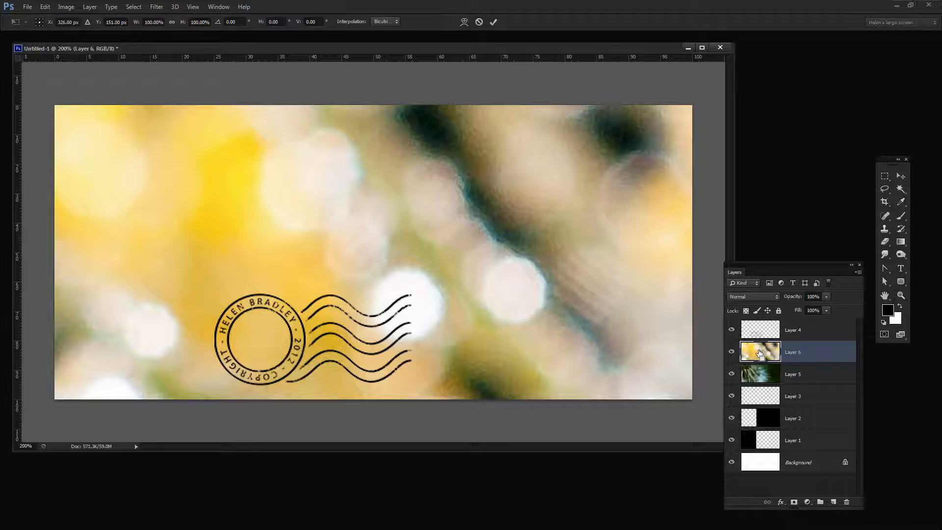
key(ctrl+0)
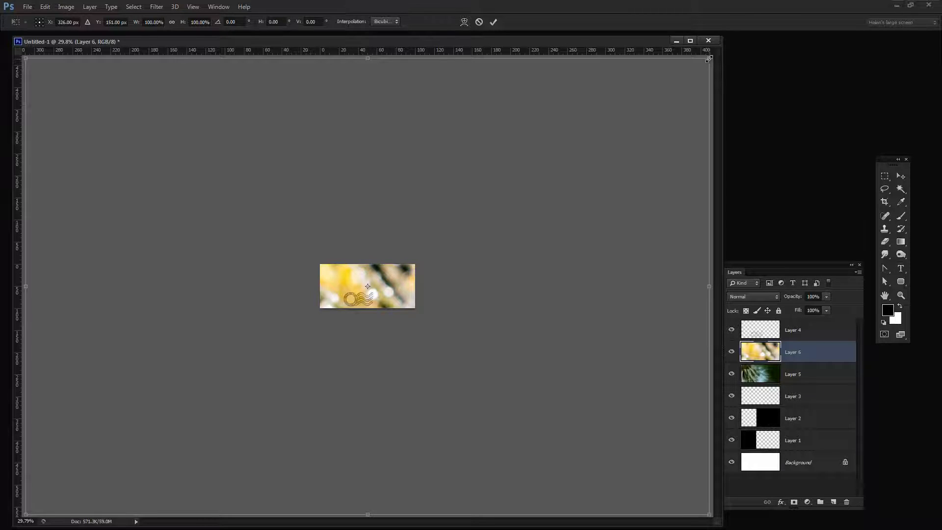
mouse_move(708, 59)
mouse_down()
mouse_move(179, 447)
mouse_move(95, 477)
mouse_move(262, 285)
mouse_up()
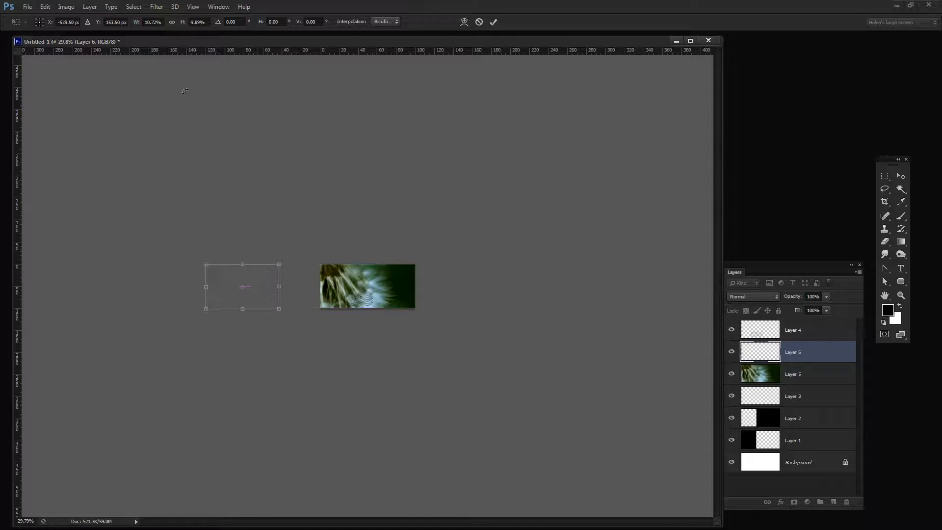
click(173, 23)
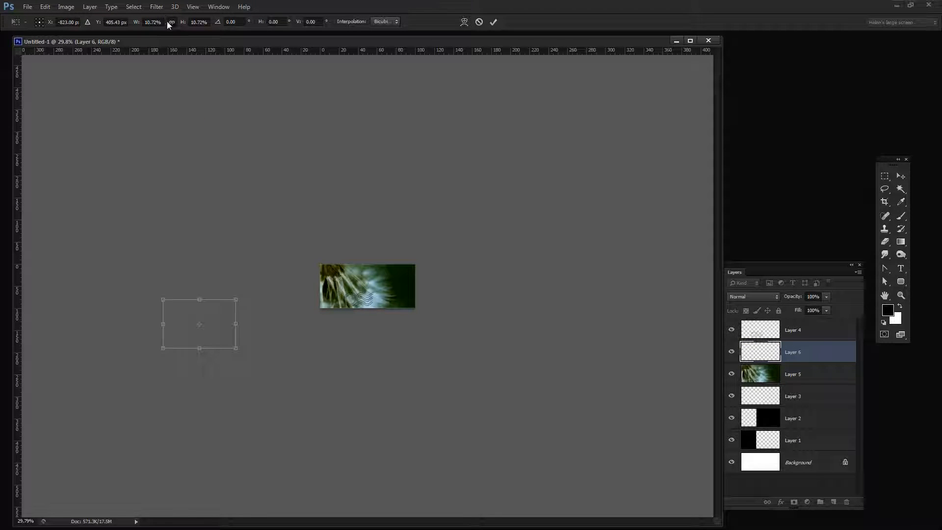
mouse_move(228, 339)
mouse_down()
mouse_move(365, 279)
mouse_move(422, 297)
mouse_up()
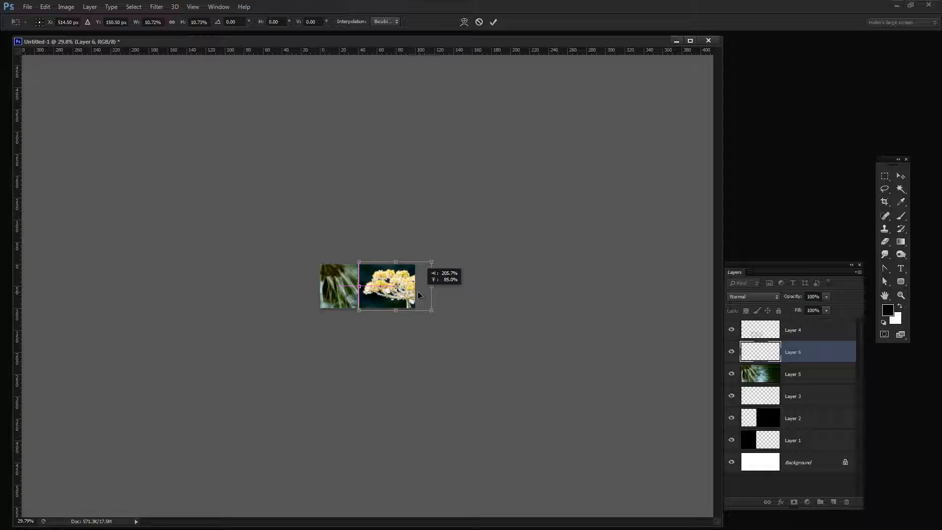
drag(419, 294, 419, 295)
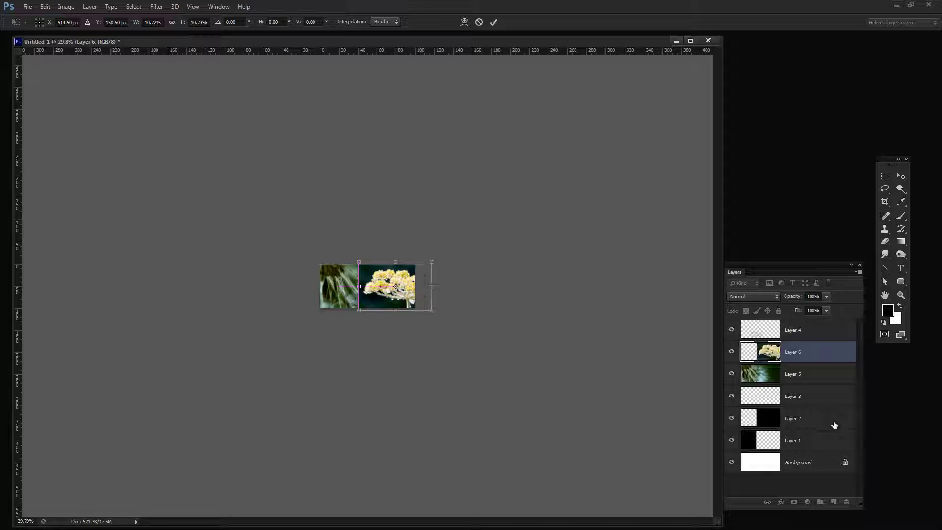
click(493, 24)
click(756, 373)
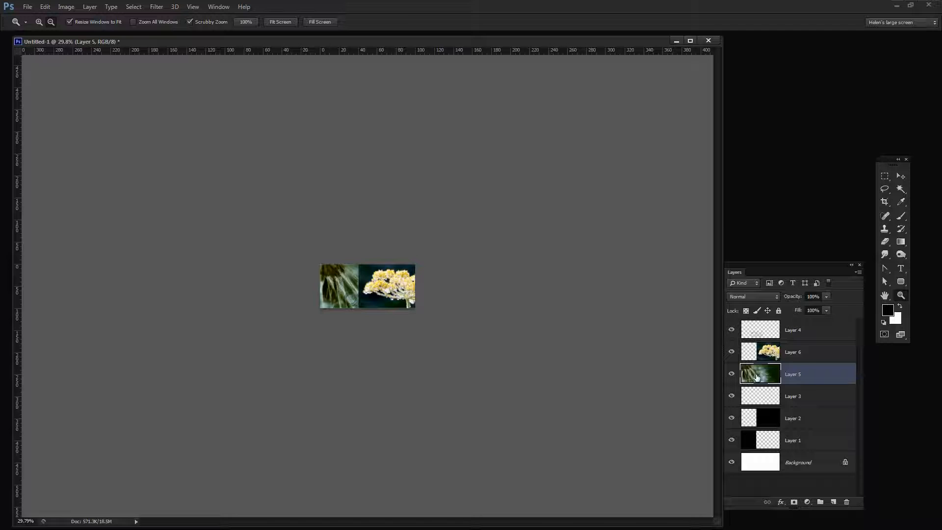
Free Transform Layer 5 proportionally to fit the left panel, nudge it slightly left and commit
key(ctrl+t)
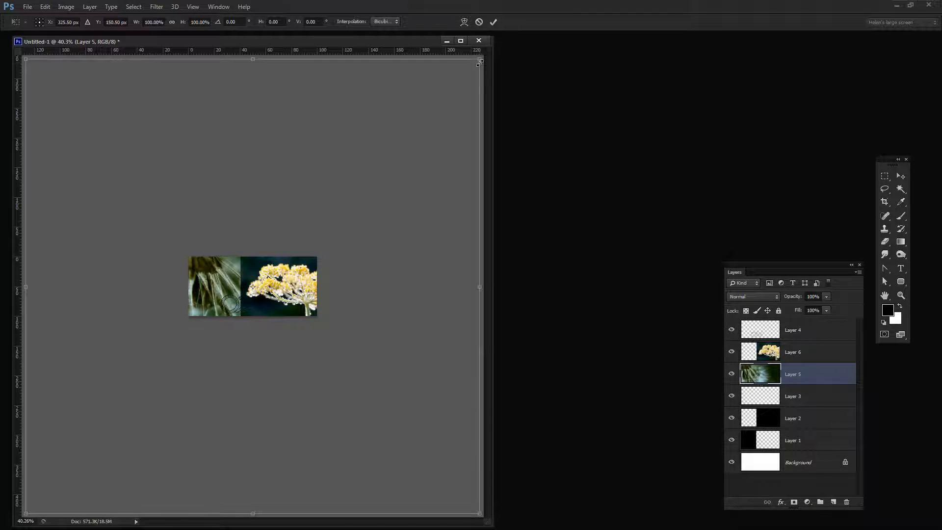
drag(477, 59, 84, 448)
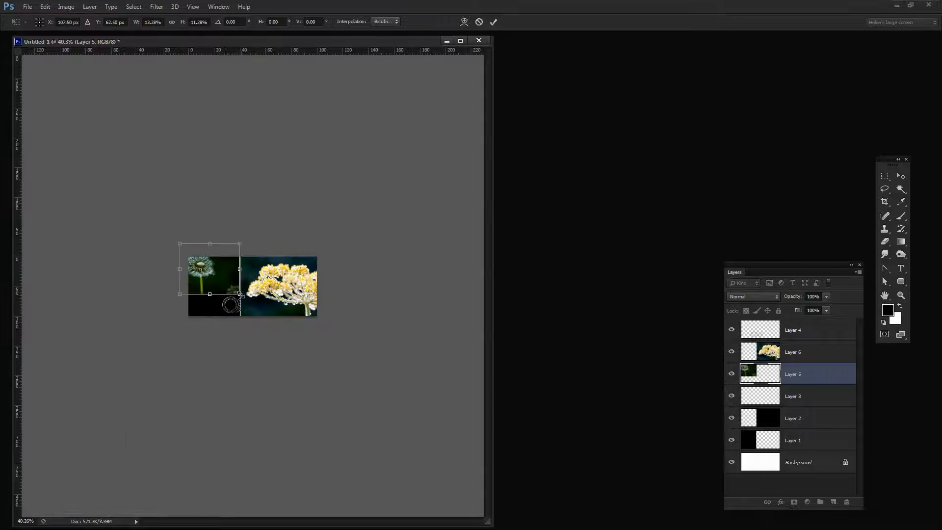
drag(214, 276, 234, 301)
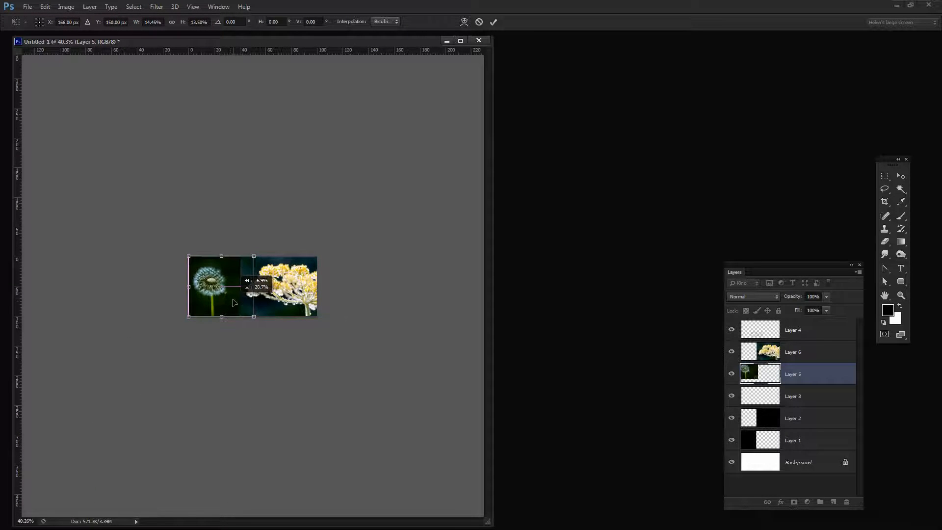
click(171, 23)
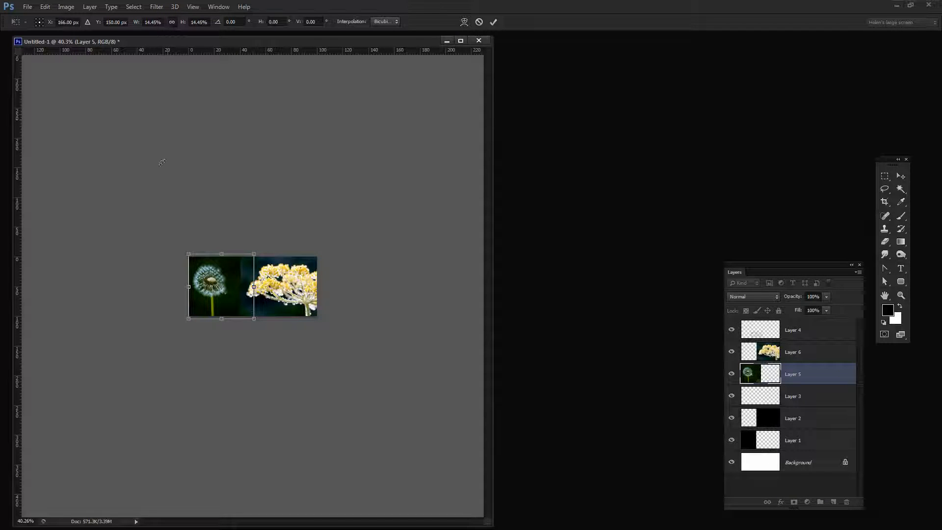
drag(206, 275, 204, 274)
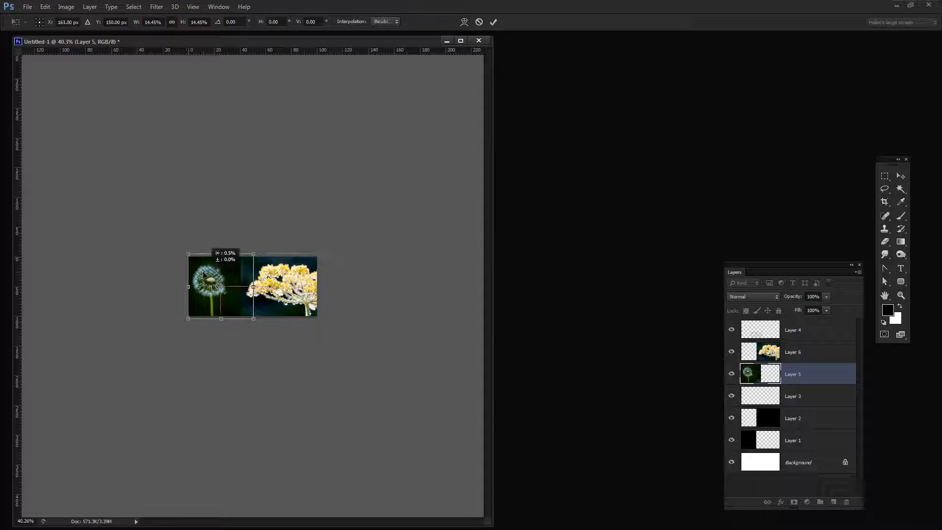
click(492, 22)
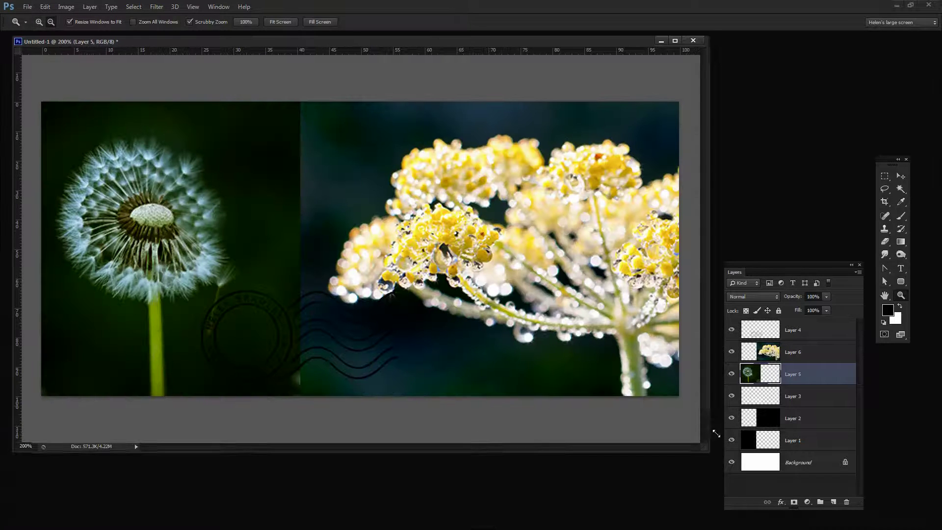
Zoom to 200% on the two-photo layout and select Layer 5
click(795, 395)
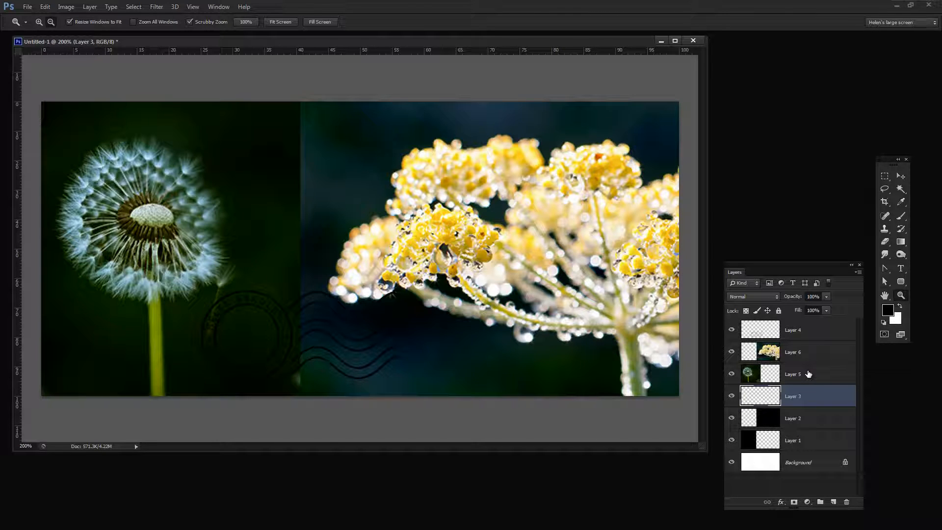
click(802, 374)
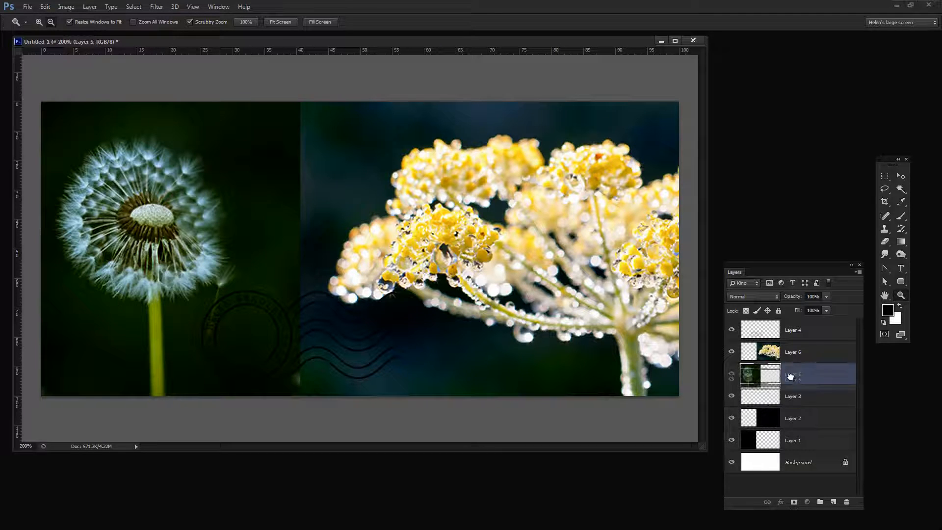
Drag Layer 5 just above Layer 1 and Layer 6 just above Layer 2, then move the Layers panel aside
drag(797, 374, 791, 427)
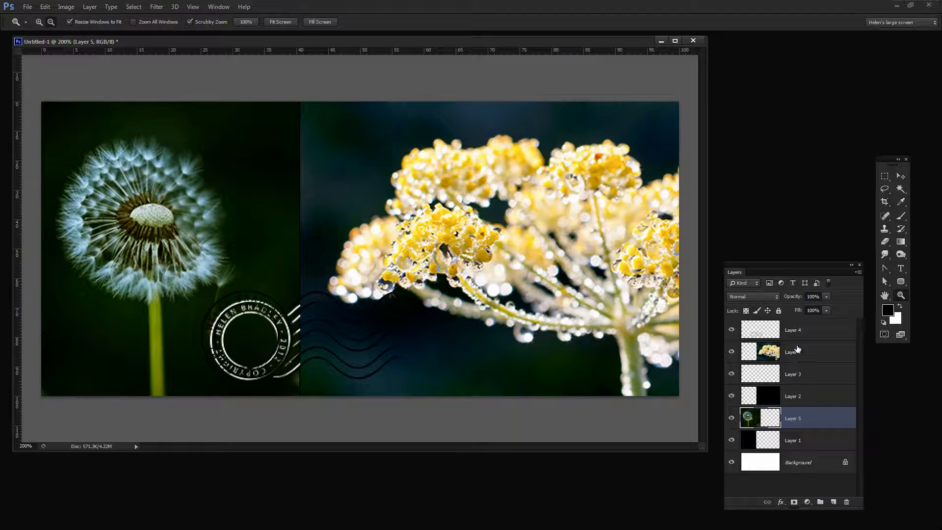
drag(796, 350, 790, 387)
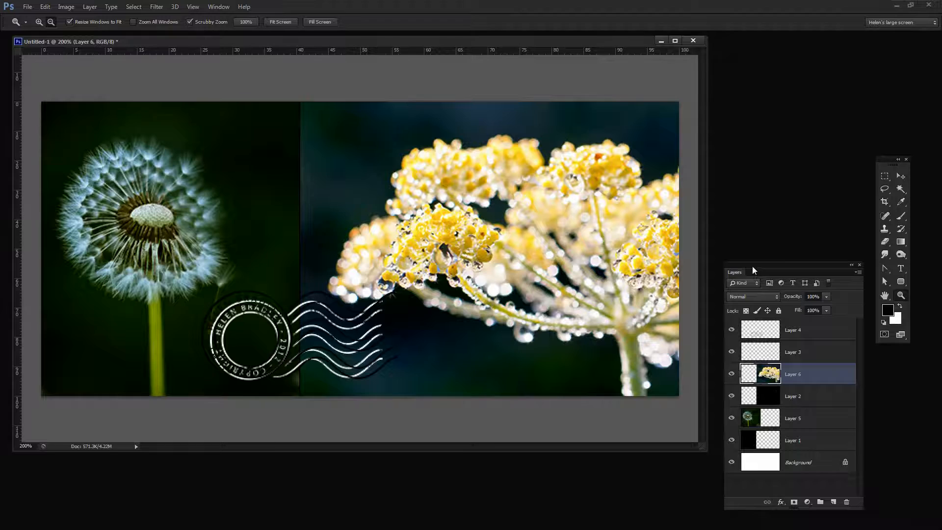
drag(752, 268, 706, 209)
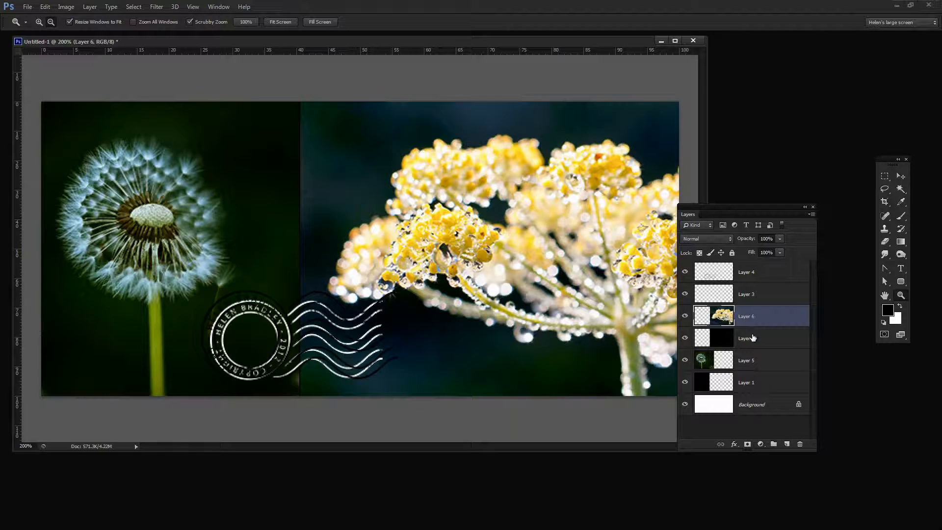
Create clipping masks so Layer 6 clips to Layer 2 and Layer 5 clips to Layer 1
click(94, 10)
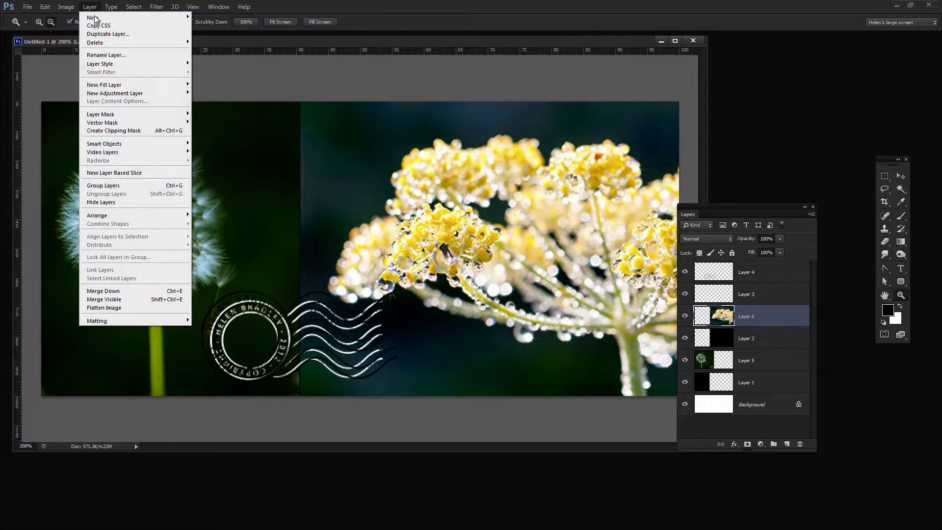
click(119, 134)
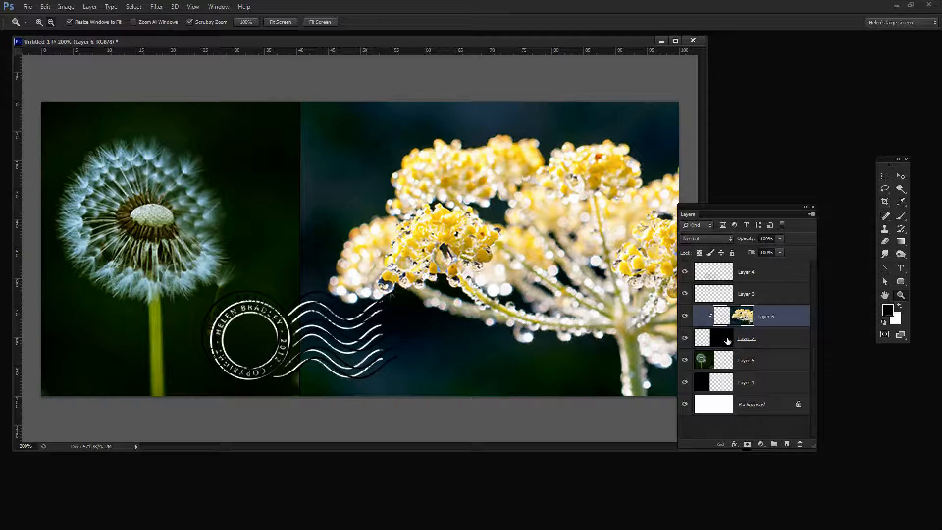
click(746, 362)
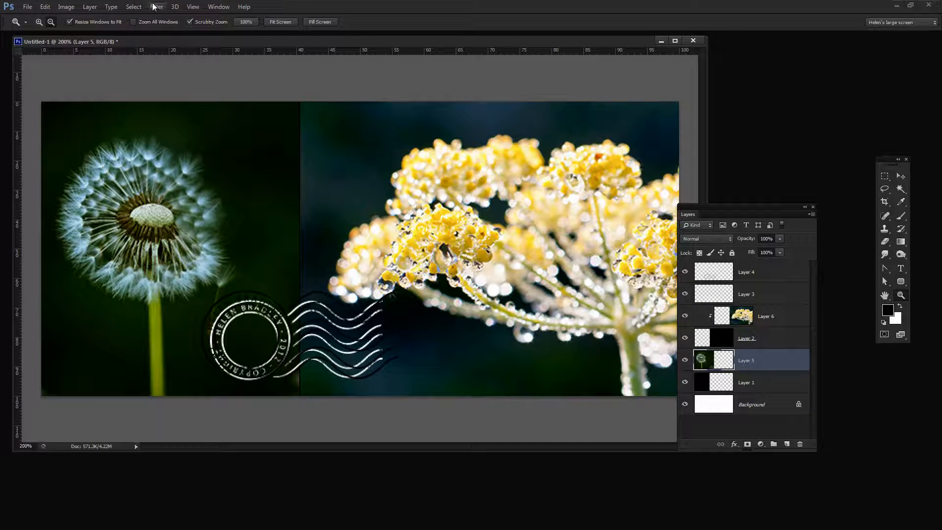
click(90, 7)
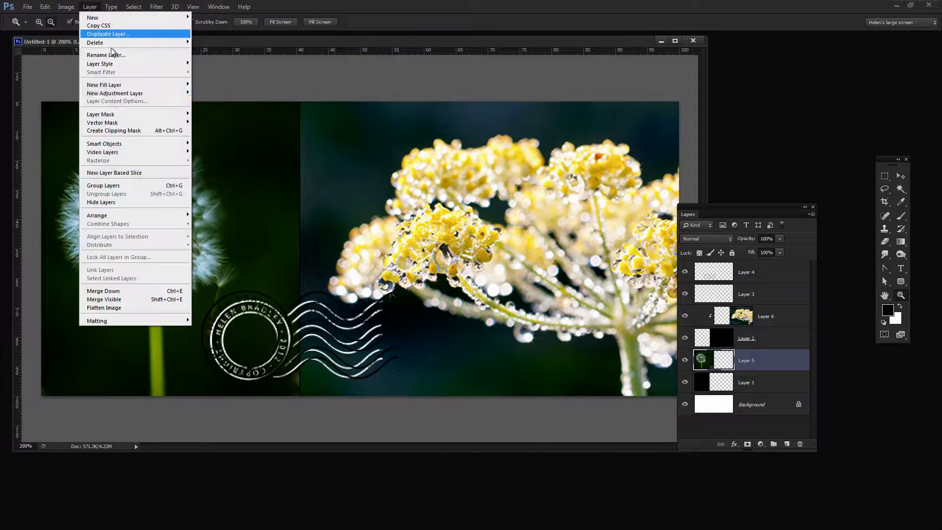
click(129, 133)
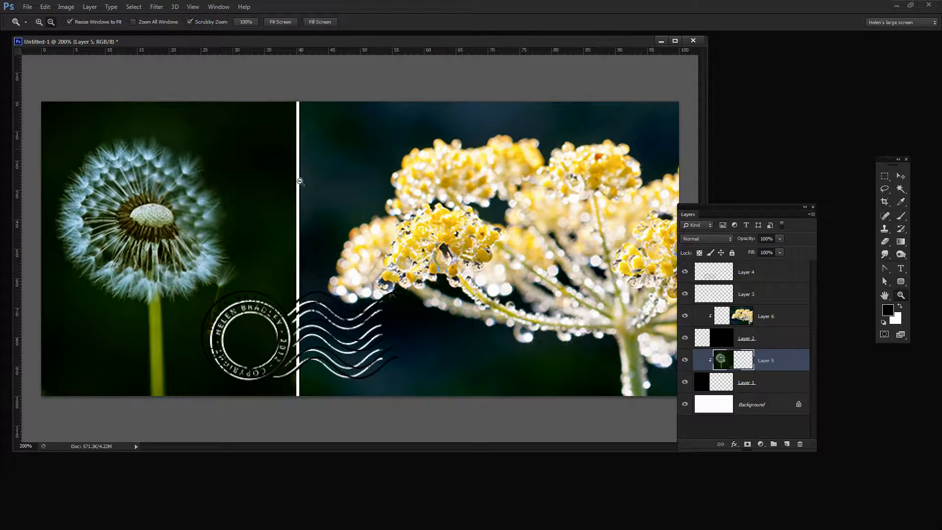
click(713, 409)
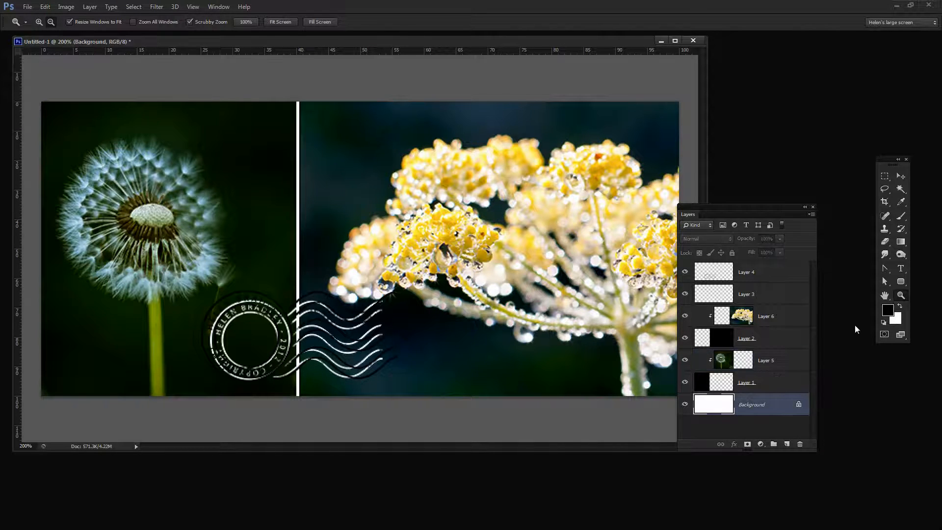
key(i)
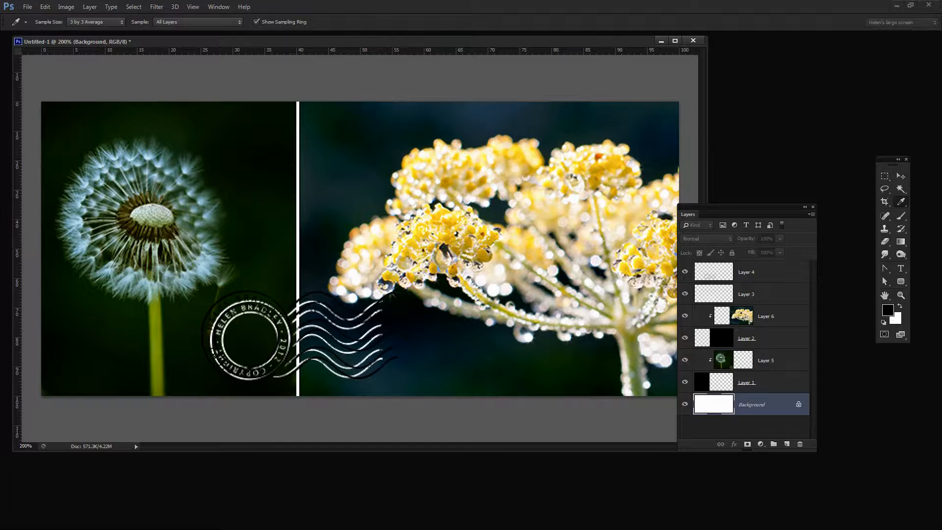
click(886, 311)
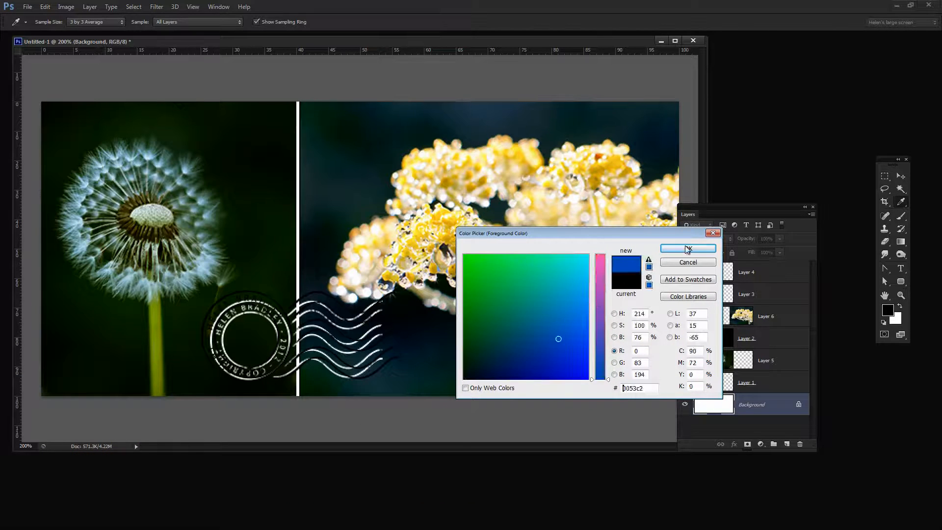
click(687, 249)
key(z)
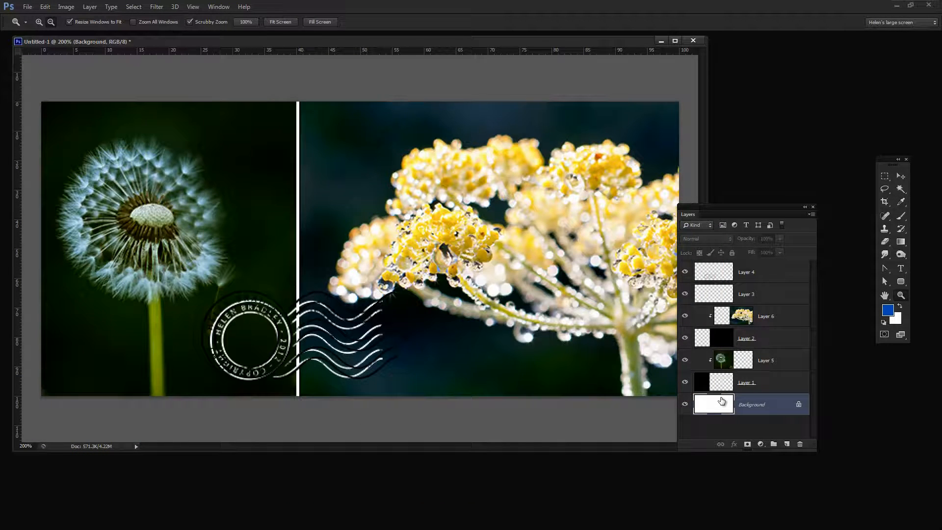
key(alt+BackSpace)
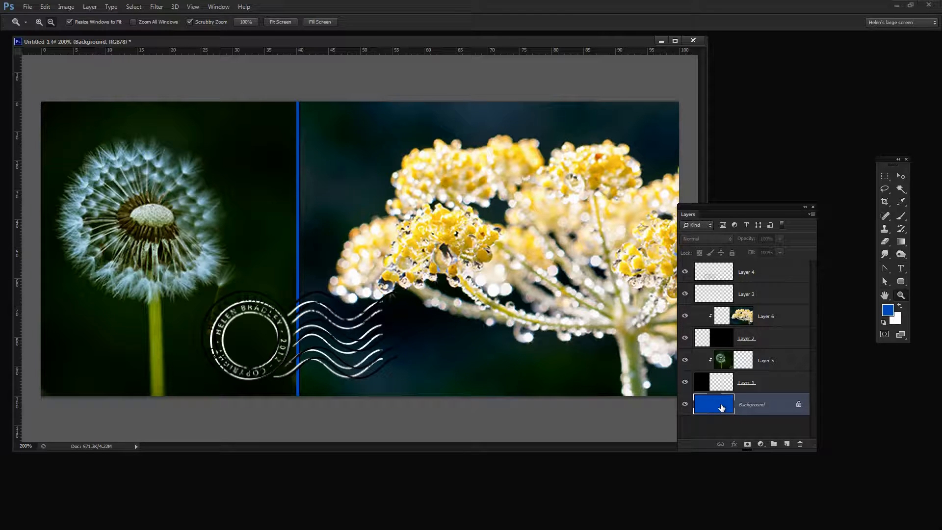
drag(721, 407, 722, 409)
key(ctrl+z)
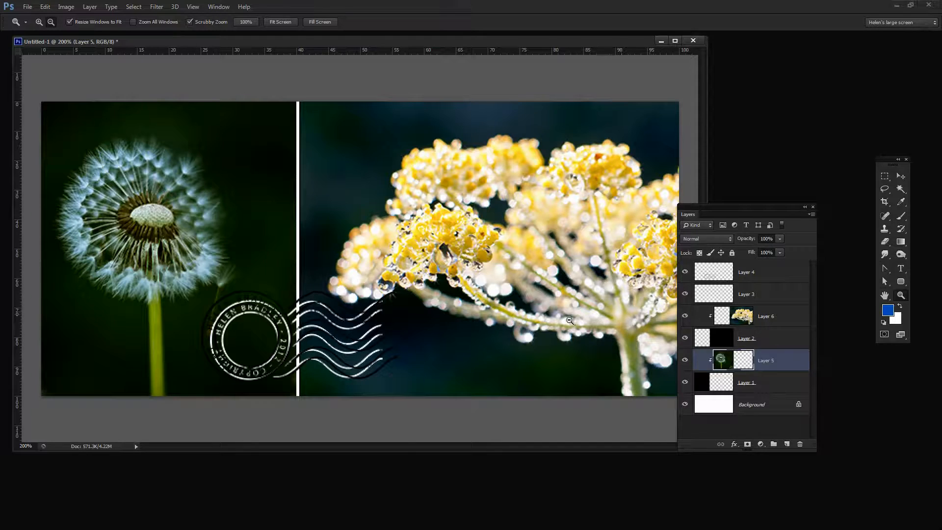
Compare Layer 4 and Layer 3 visibility, leave Layer 4's dark shadow stamp hidden, and move the Layers panel aside
click(685, 272)
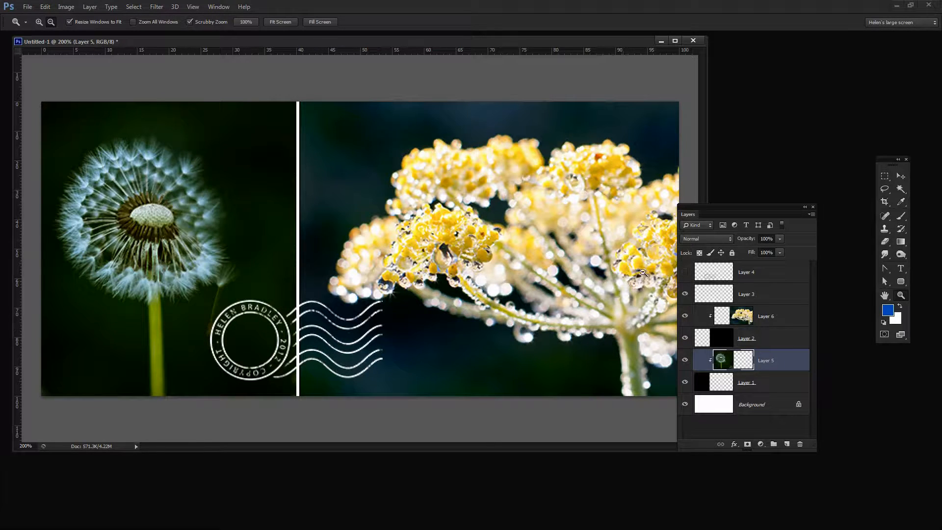
click(684, 274)
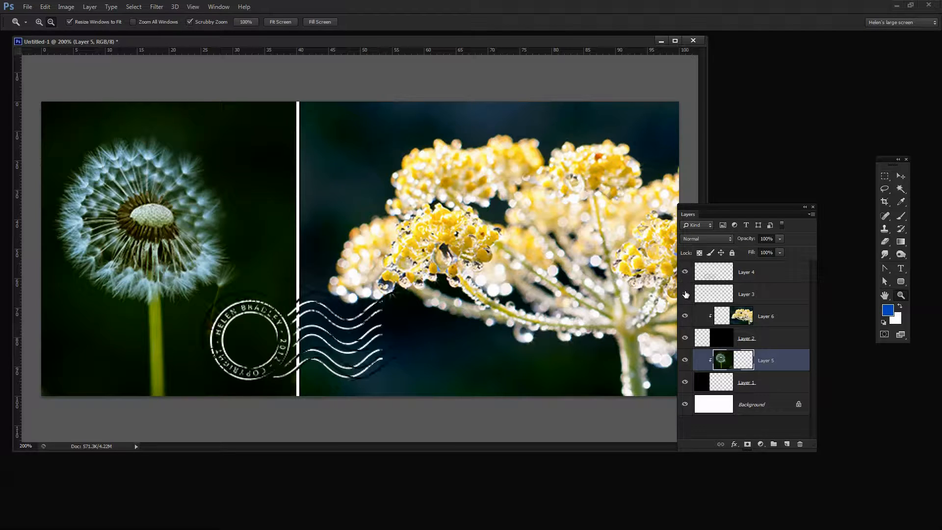
click(686, 294)
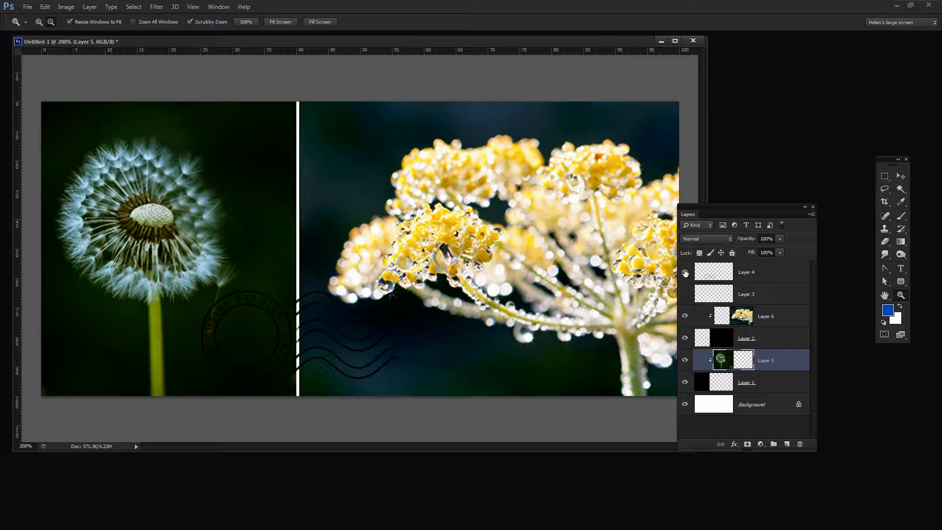
click(685, 294)
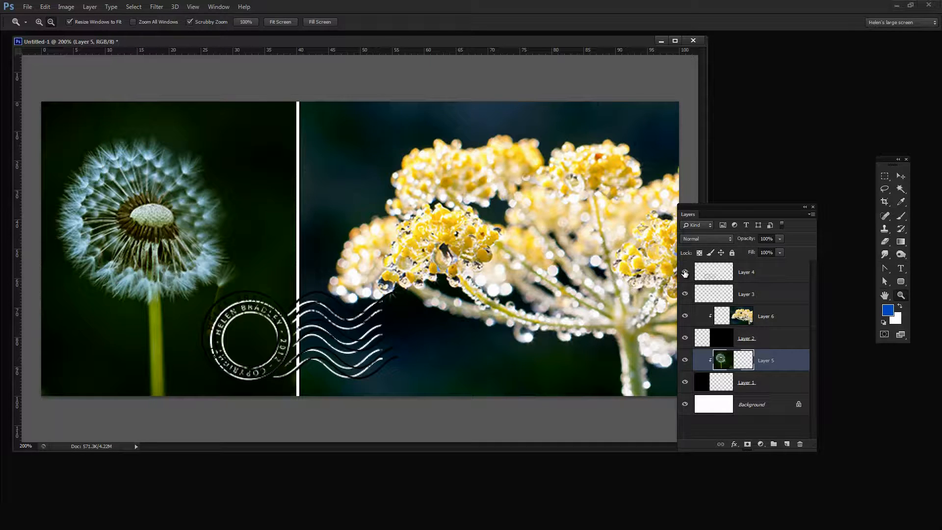
click(684, 272)
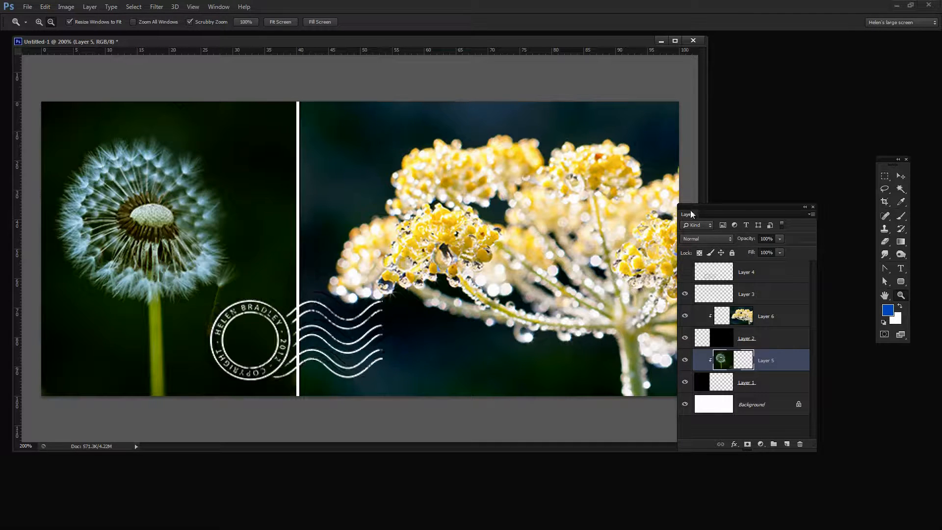
drag(692, 215, 746, 236)
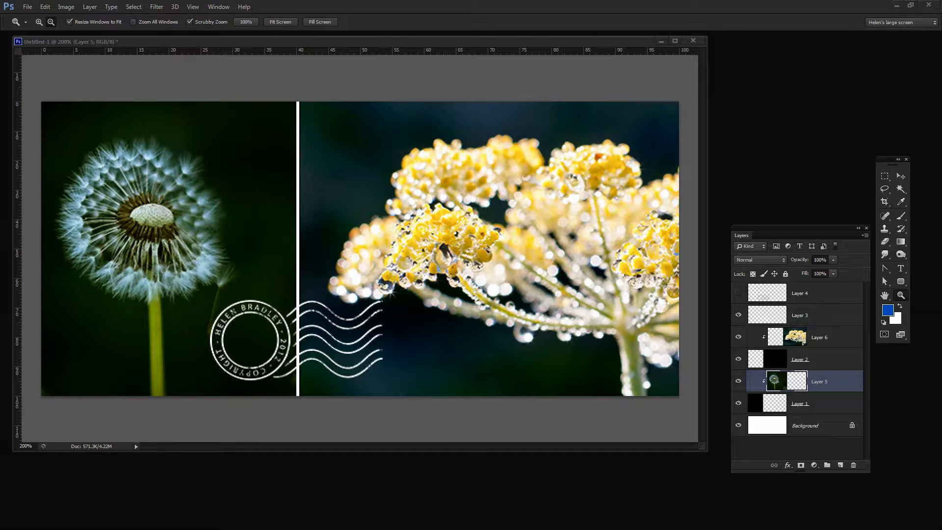
Place the projectwoman templates web page window over the Photoshop document
drag(29, 221, 260, 52)
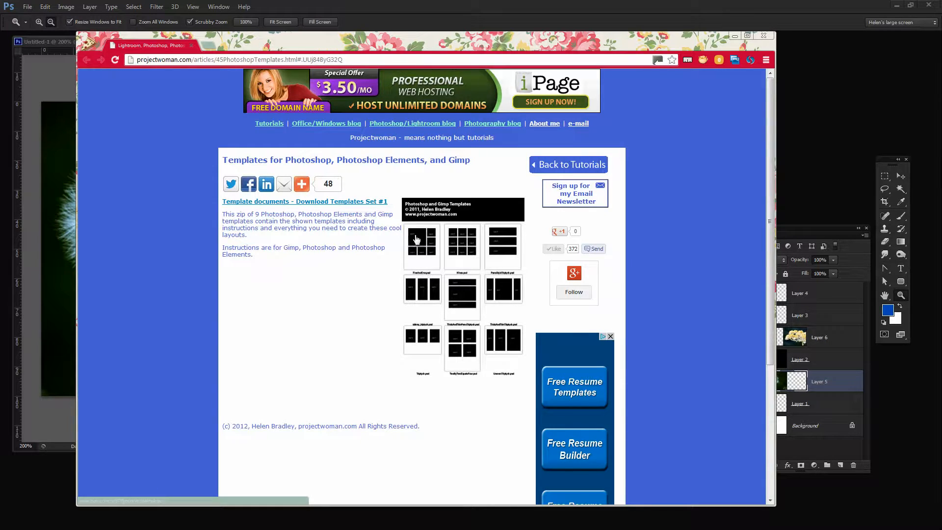
Minimize the browser so the finished two-photo template shows again
click(729, 34)
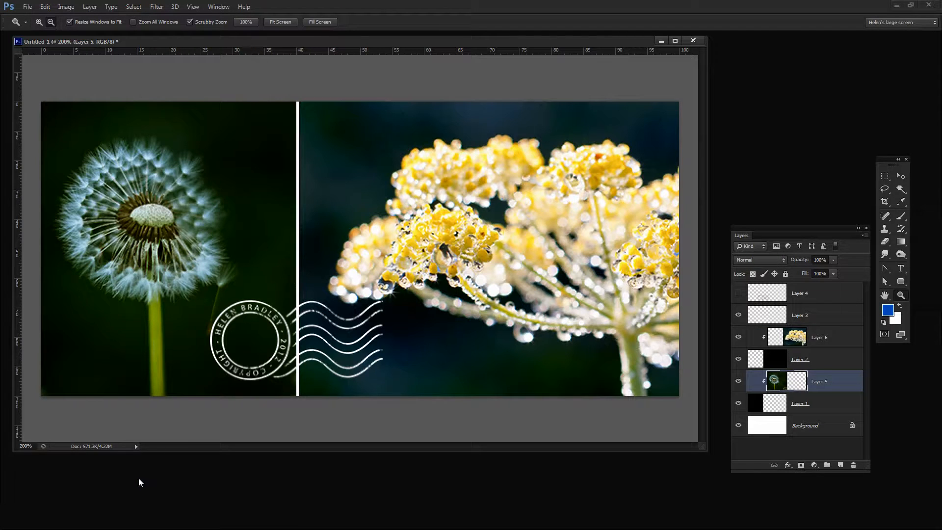